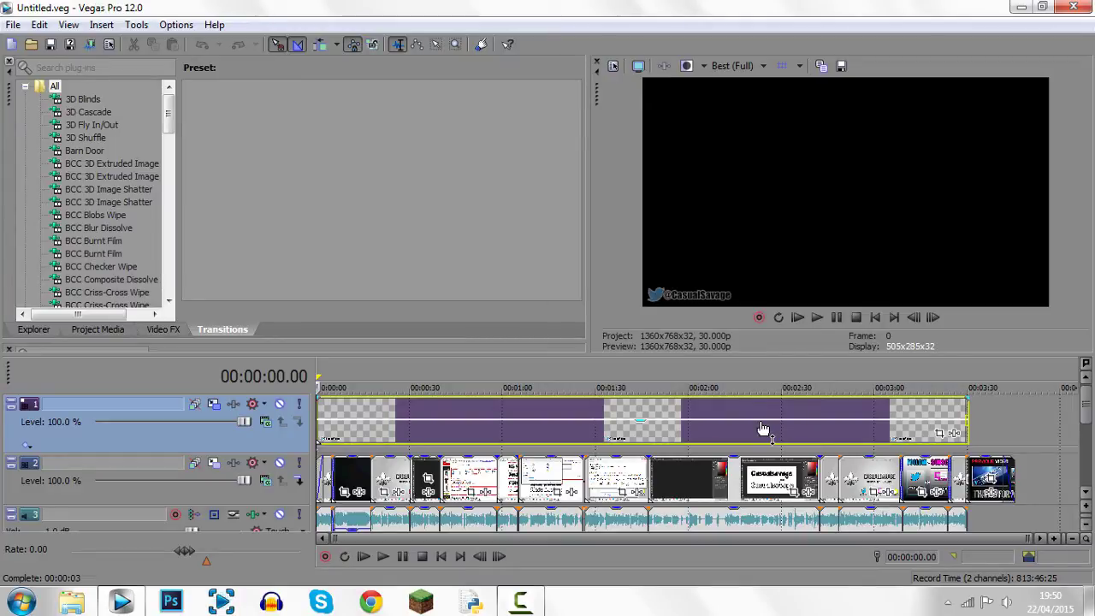
- Scroll down to the tracks and select the dark clip at 1:51.28 on track 2
left_click(537, 481)
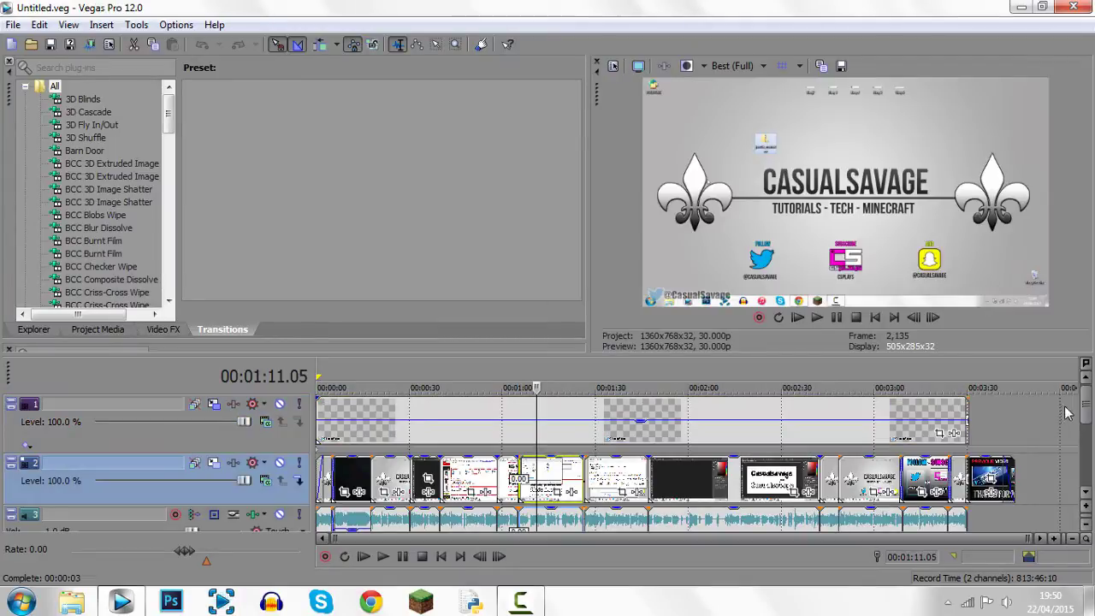
mouse_move(1086, 417)
left_mouse_down()
mouse_move(1086, 432)
mouse_move(1086, 415)
left_mouse_up()
left_click_drag(1087, 402, 1089, 433)
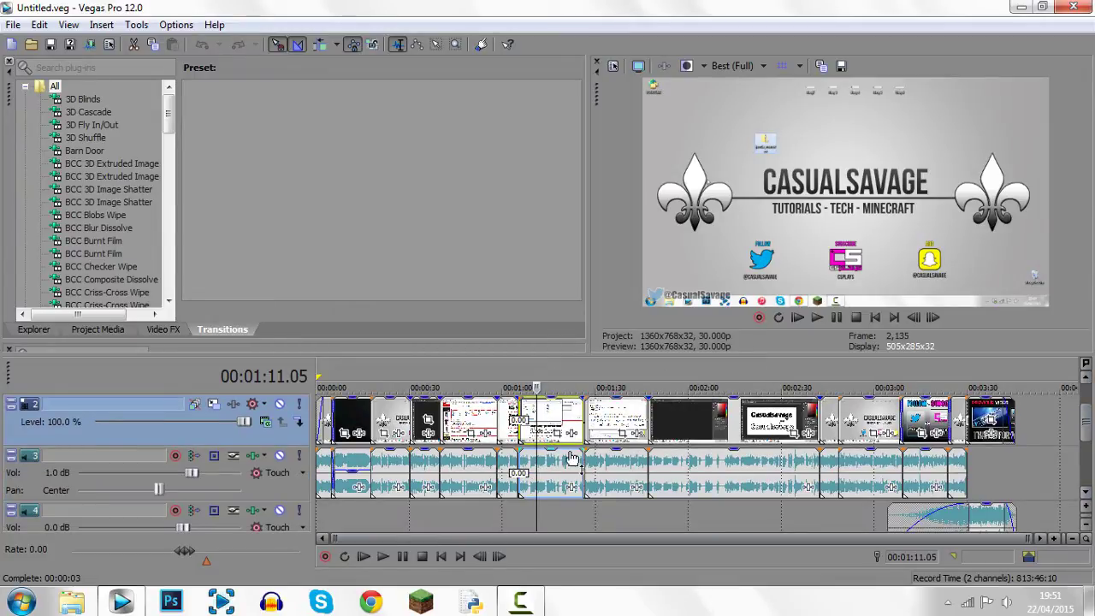
left_click(479, 421)
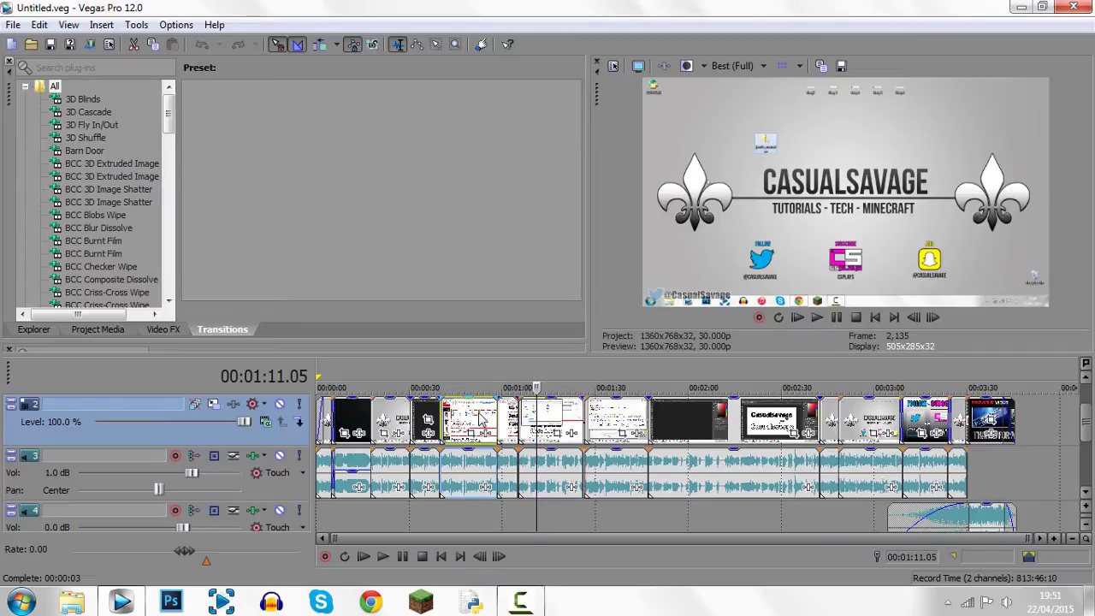
left_click(663, 421)
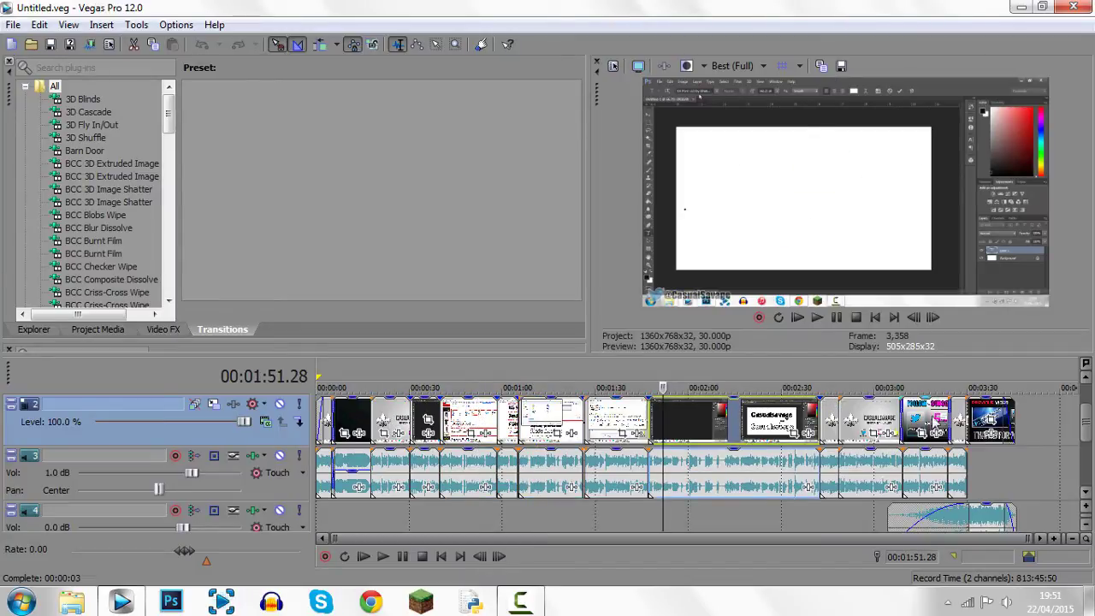
- Delete all clips from 1:51 onward and trim the track 1 overlay to end with the video
left_click(988, 417, "shift")
key("Delete")
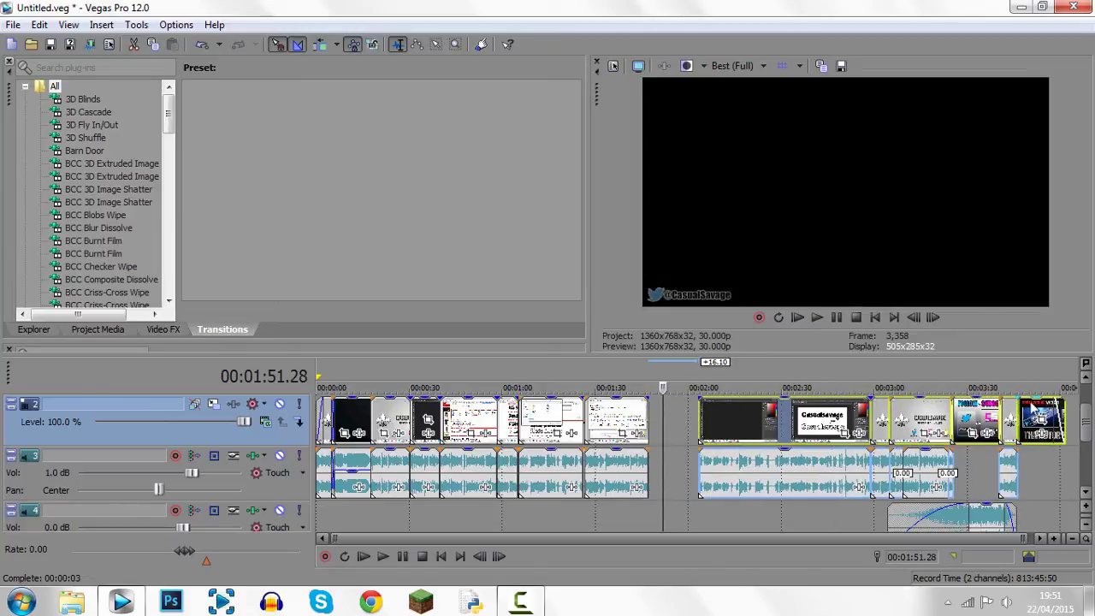
left_click(931, 471)
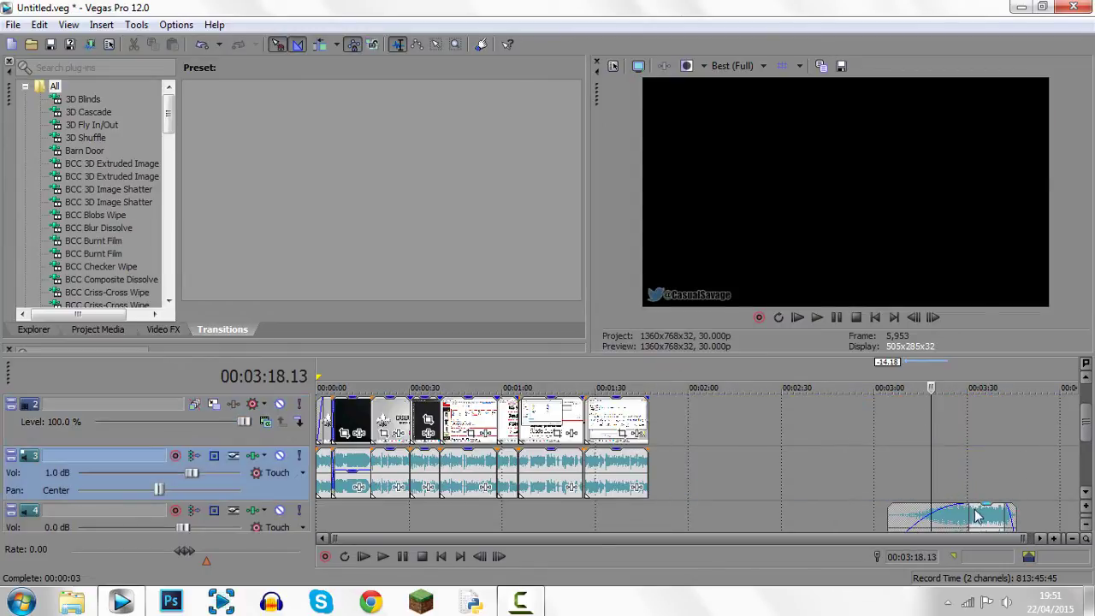
left_click(978, 517)
scroll(1090, 427, "up", 1)
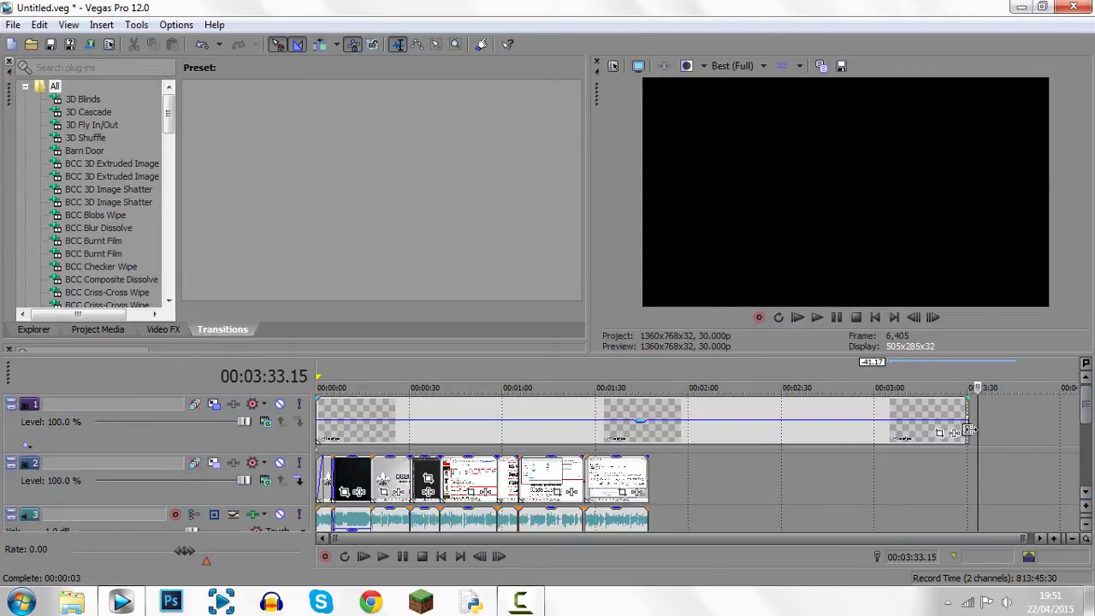
left_click_drag(968, 431, 646, 441)
- Move the last clip right past 1:39.14, leaving a gap after the main run
left_click(641, 479)
left_click(608, 484)
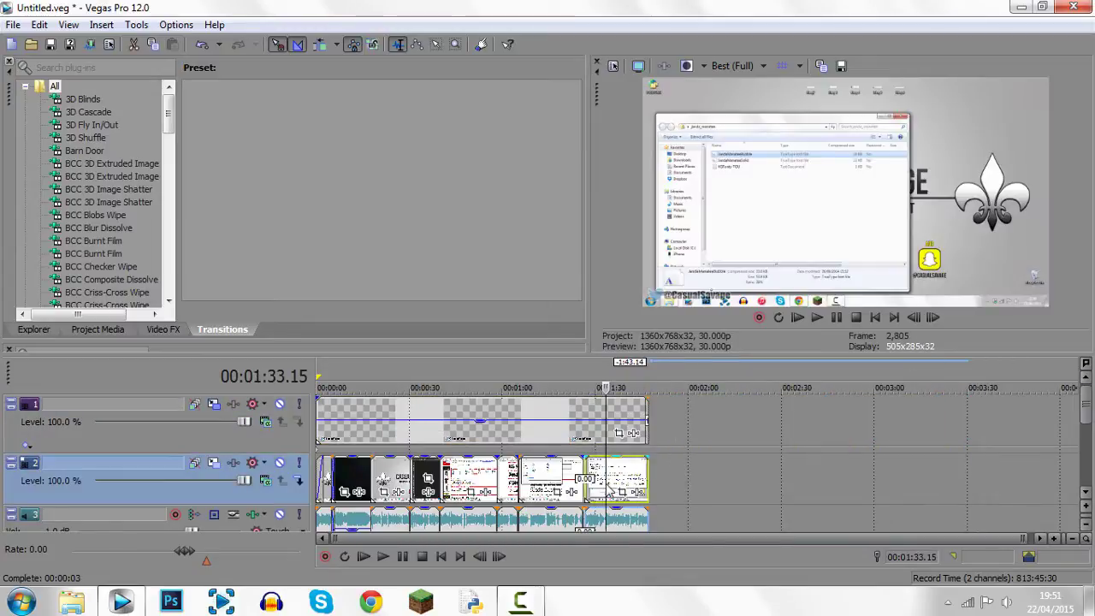
left_click(585, 477)
left_click(608, 476)
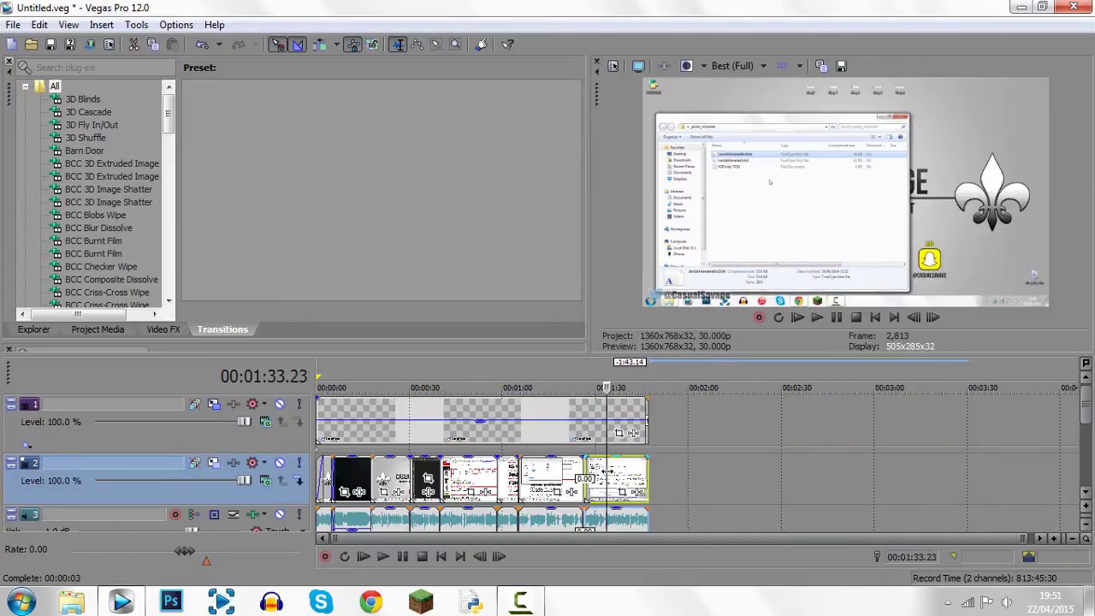
left_click(618, 475)
left_click(605, 474)
left_click(616, 521)
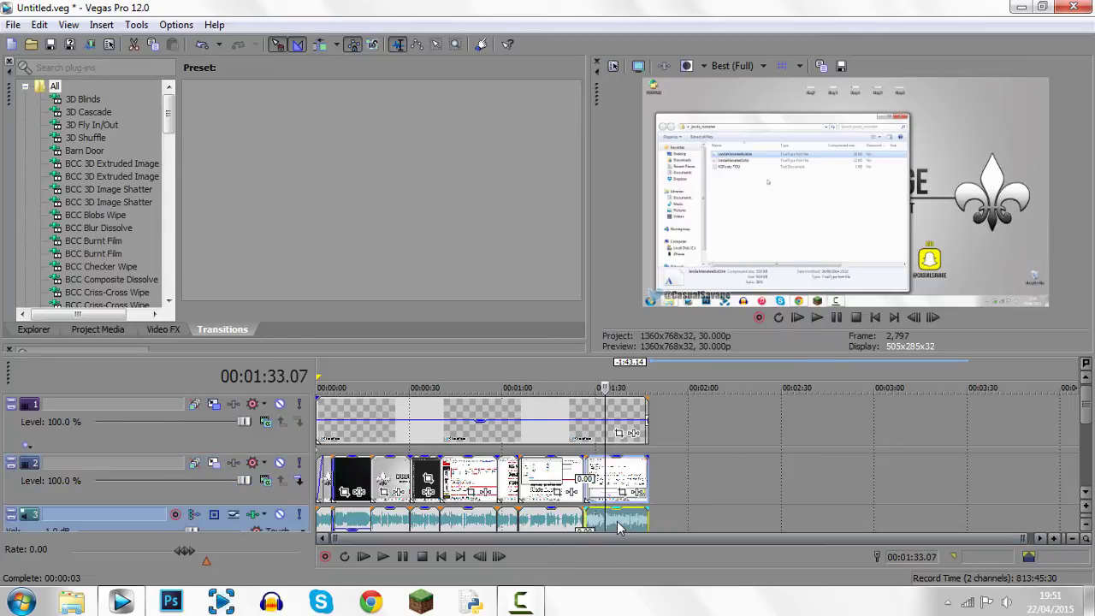
left_click(625, 475)
scroll(626, 474, "down", 2)
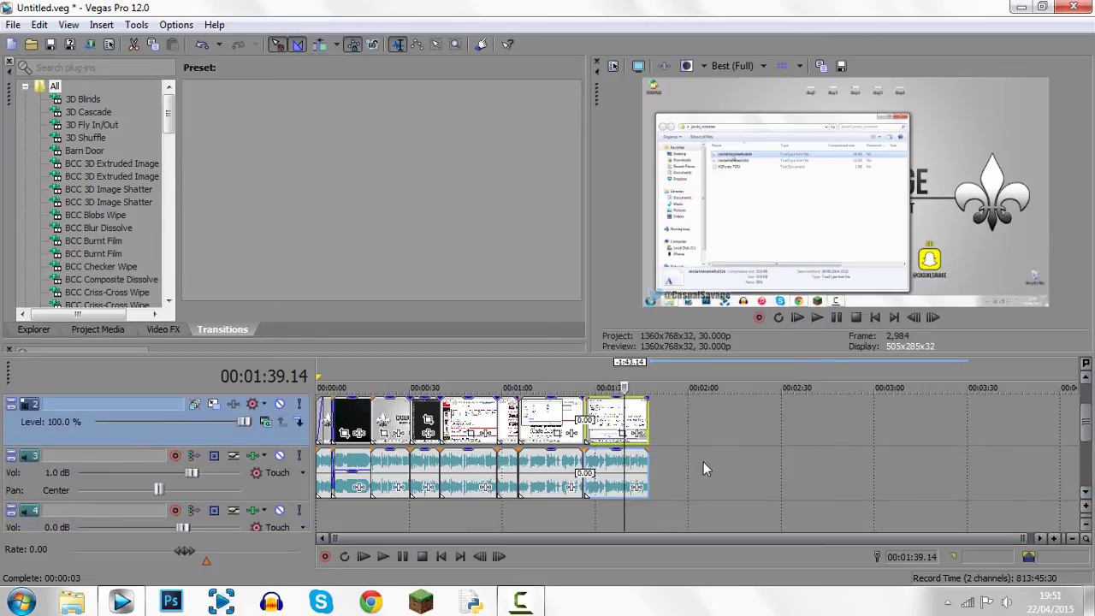
left_click_drag(622, 429, 715, 438)
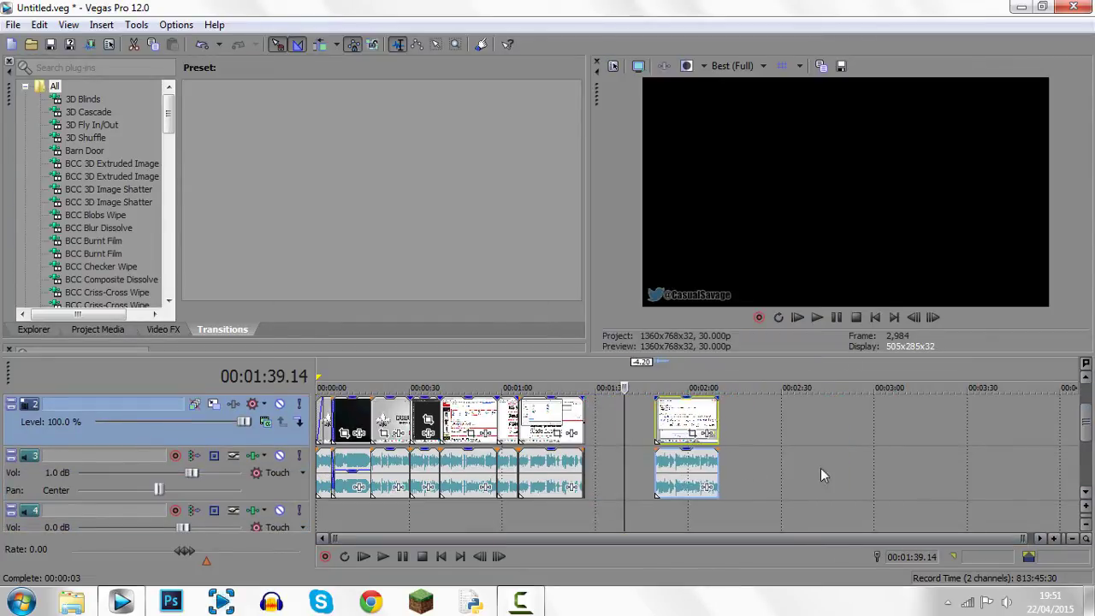
right_click(684, 428)
- Remove the last clip from its group and select the separated video clip
mouse_move(715, 489)
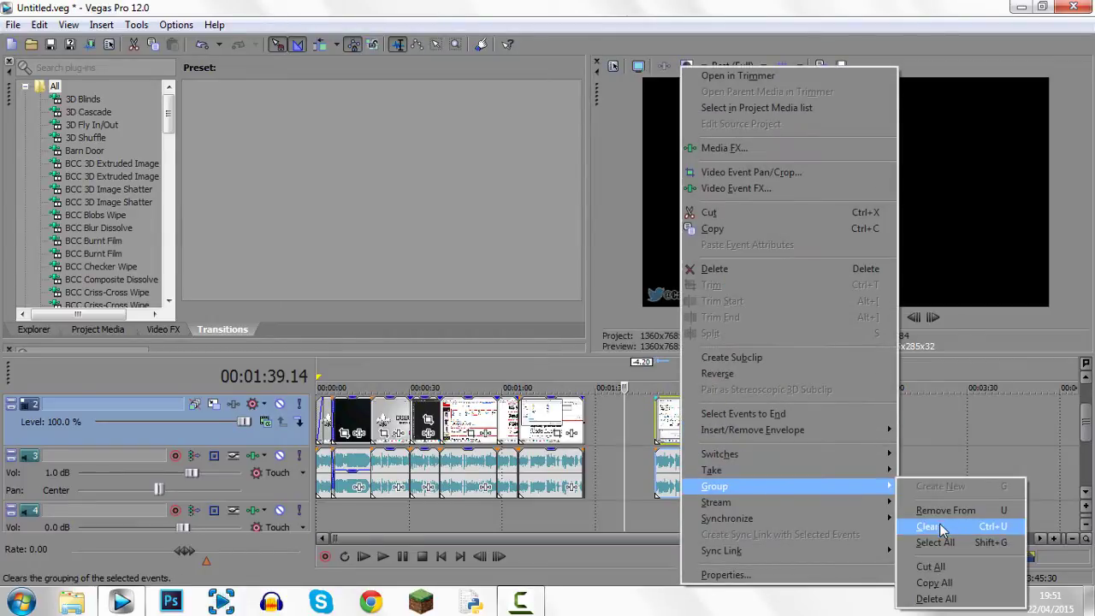
left_click(948, 510)
left_click(814, 482)
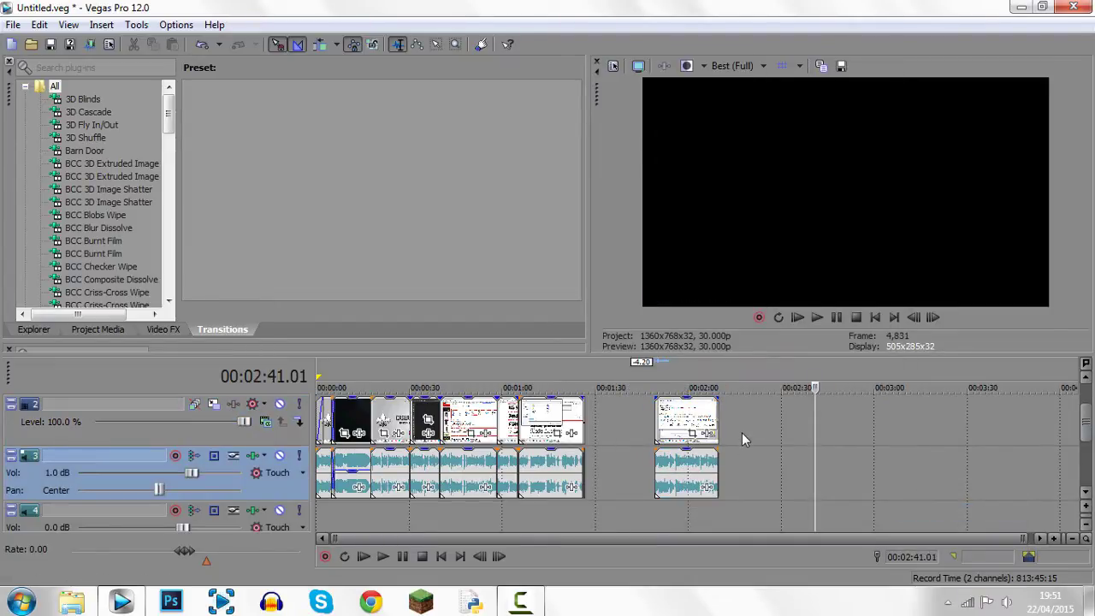
left_click(679, 428)
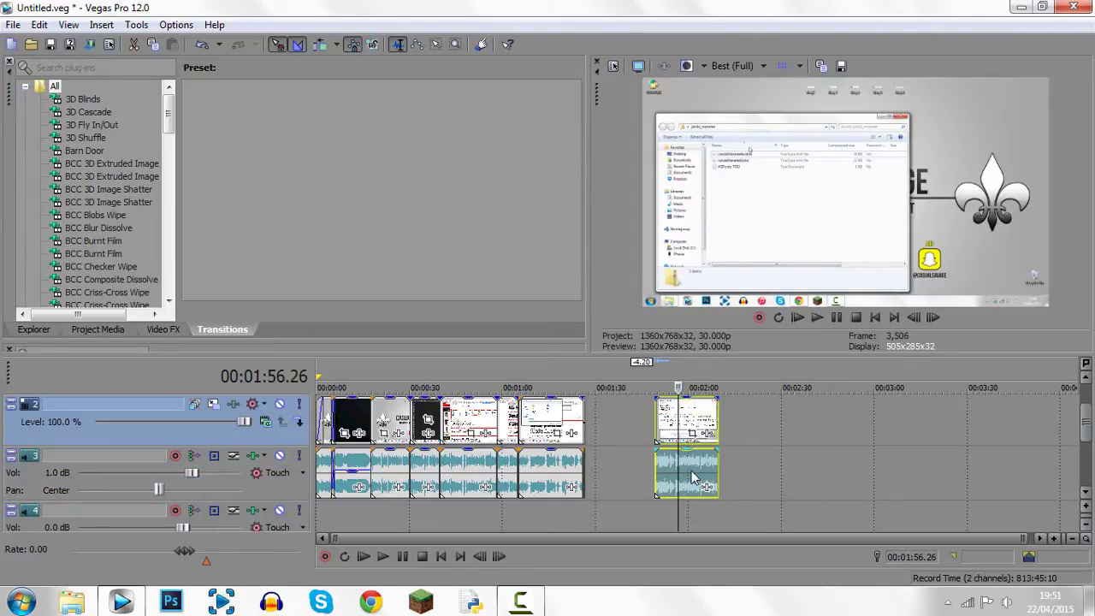
- Group the last video clip with its audio and drag the pair left
right_click(692, 476)
mouse_move(699, 470)
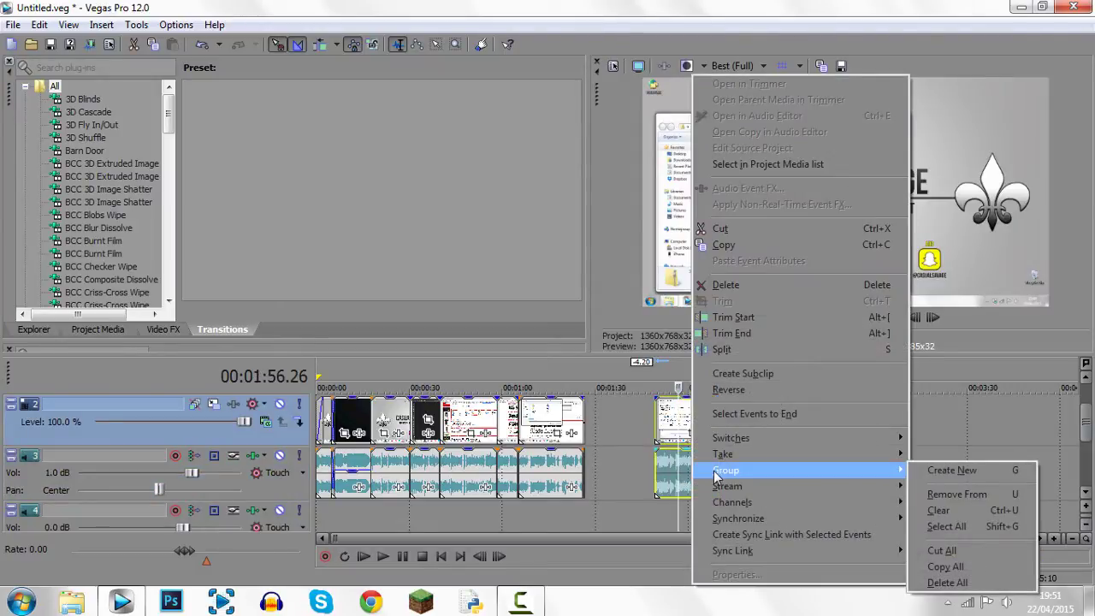
left_click(968, 472)
left_click(839, 474)
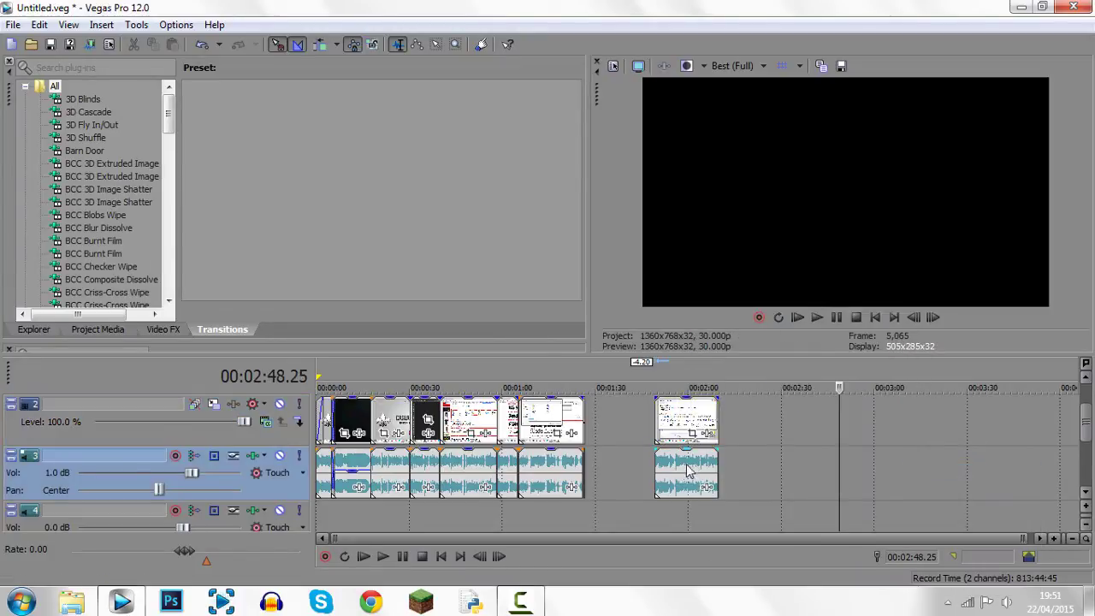
left_click_drag(677, 485, 619, 484)
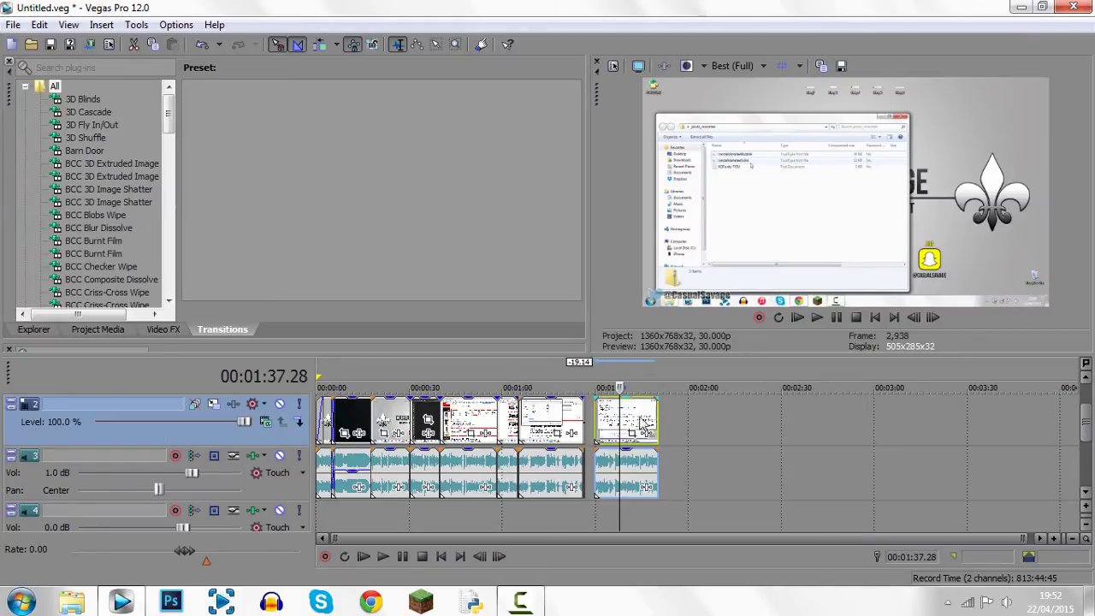
- Paste a copy of the last clip pair just after it, butted against the original's end
left_click(612, 430)
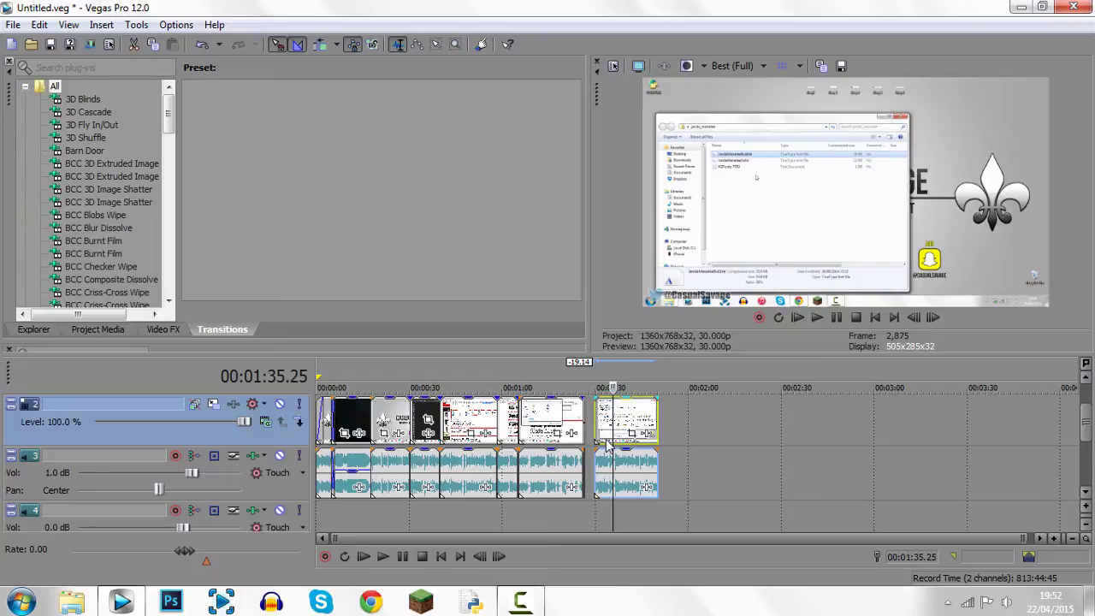
left_click(674, 419)
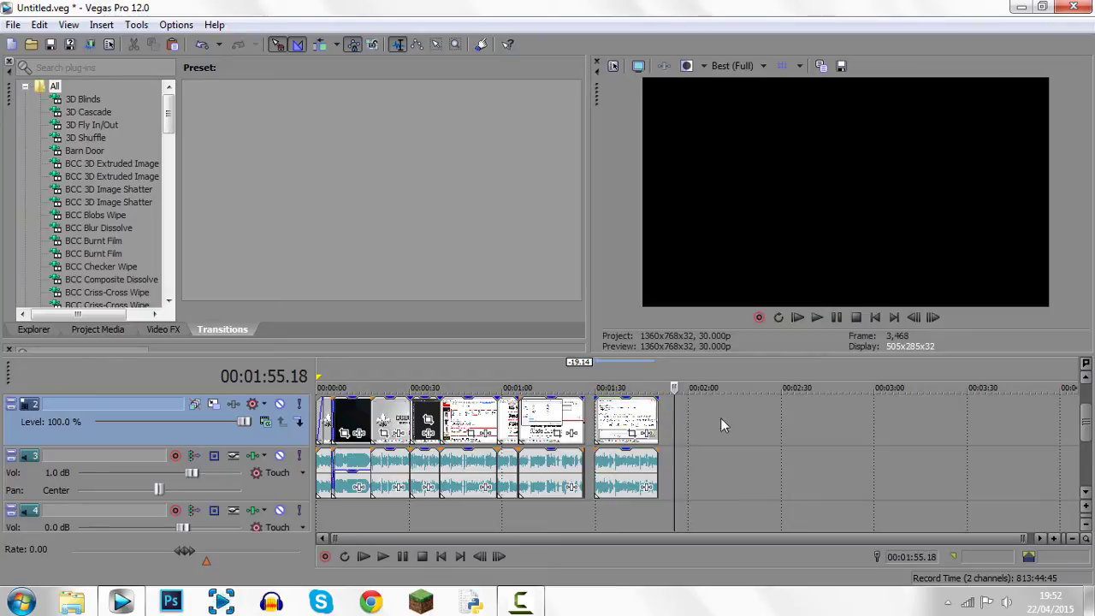
key("ctrl+v")
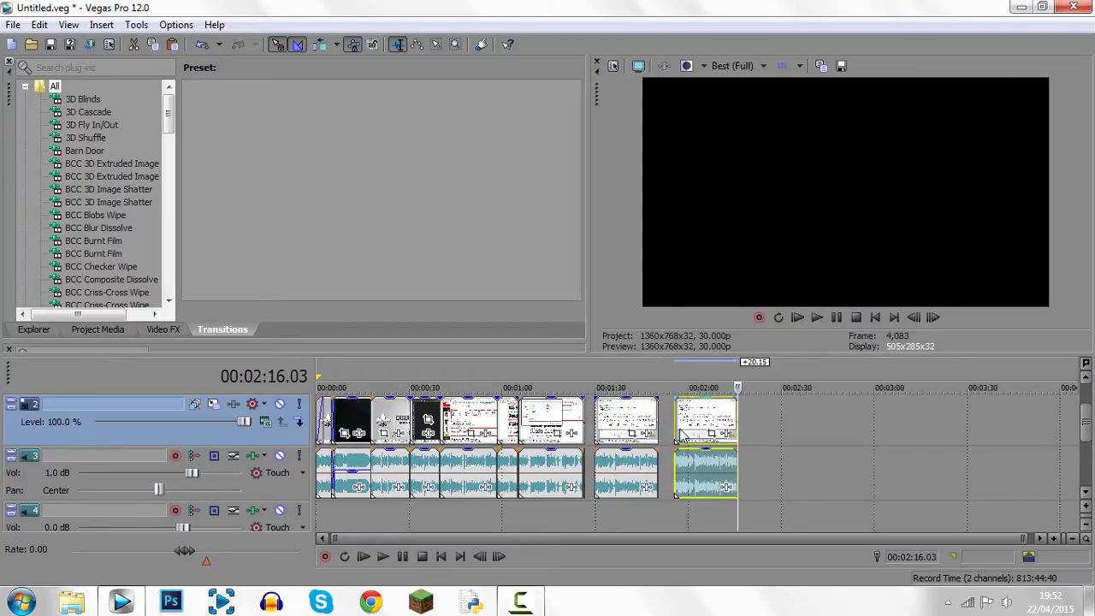
left_click_drag(682, 433, 667, 436)
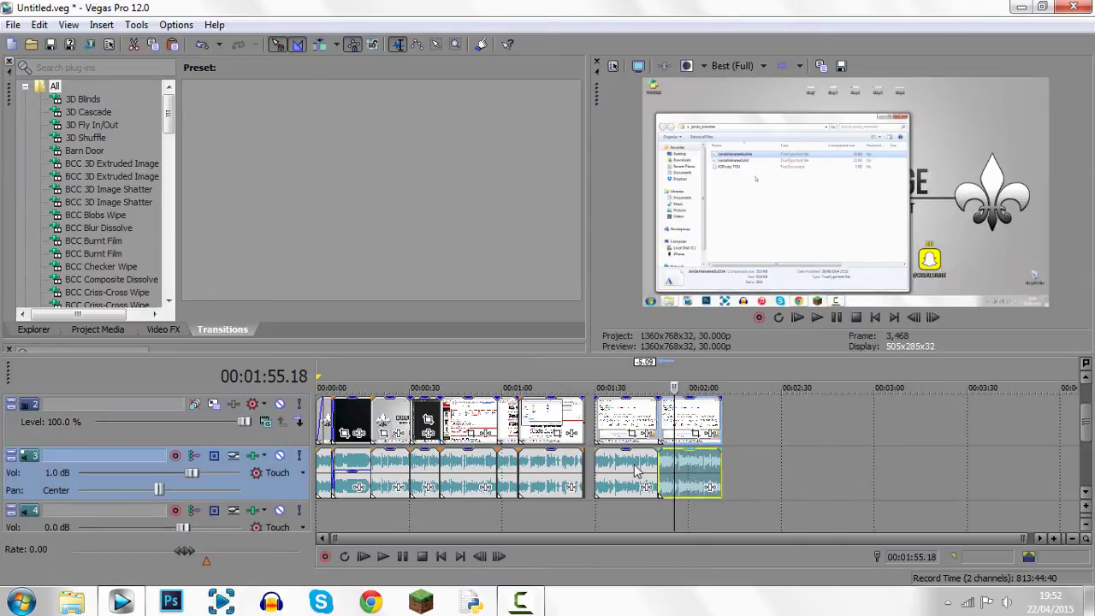
left_click(607, 468)
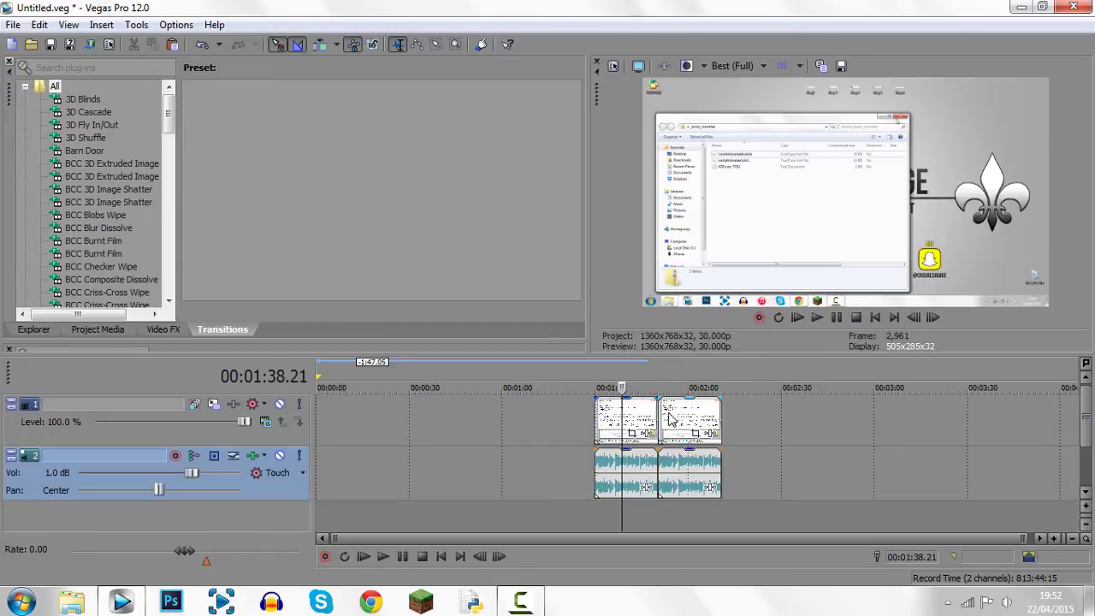
- Delete the pasted copy and move the remaining clip pair to 00:00
left_click(677, 419)
key("Delete")
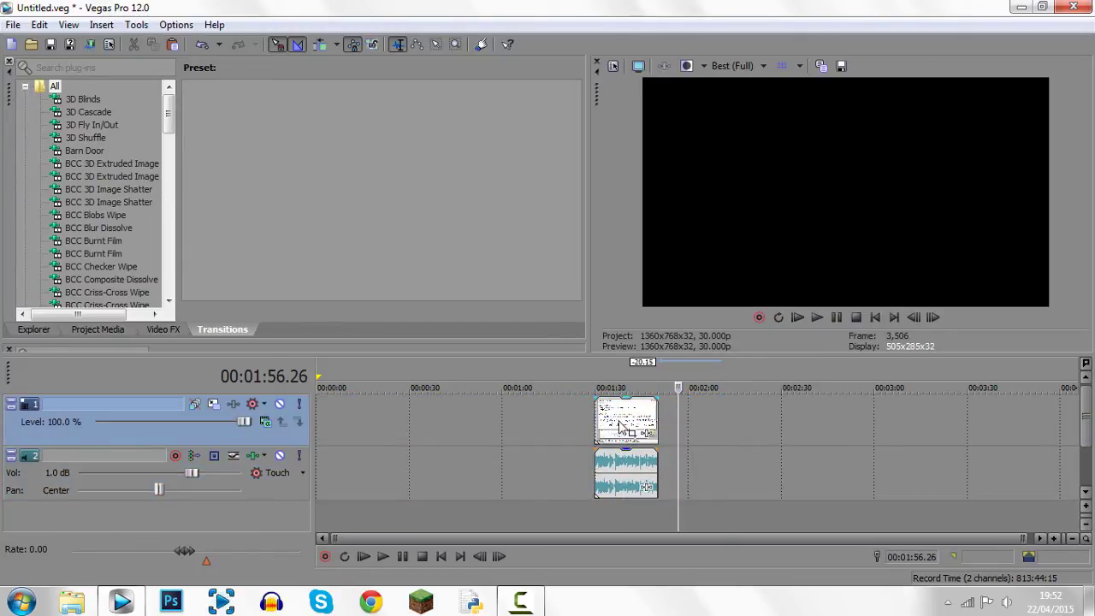
left_click_drag(622, 425, 343, 425)
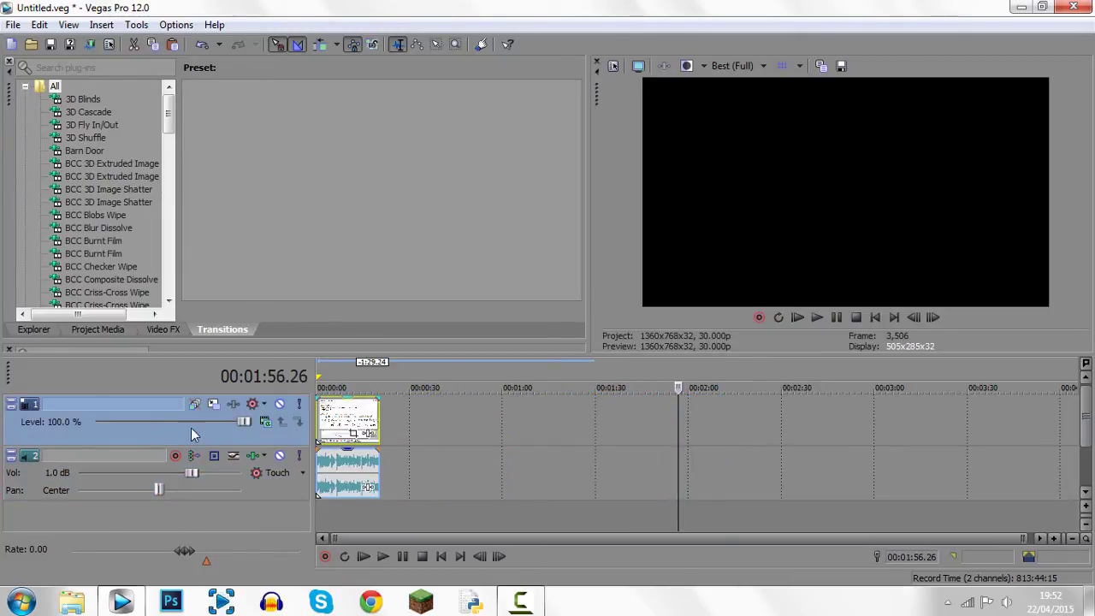
- Duplicate the video track along with its clip
right_click(261, 432)
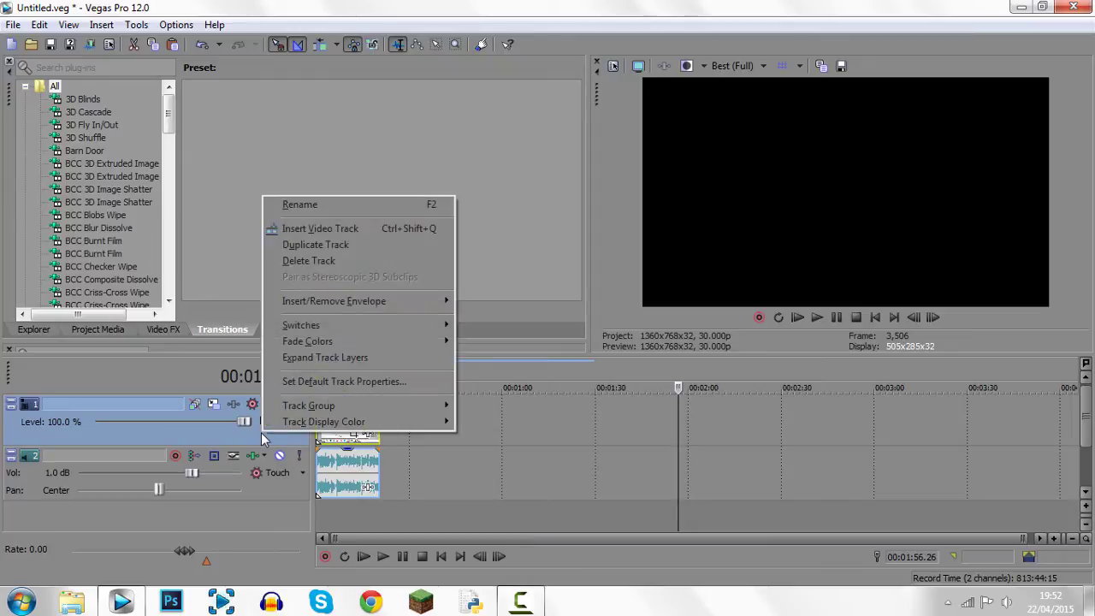
left_click(330, 245)
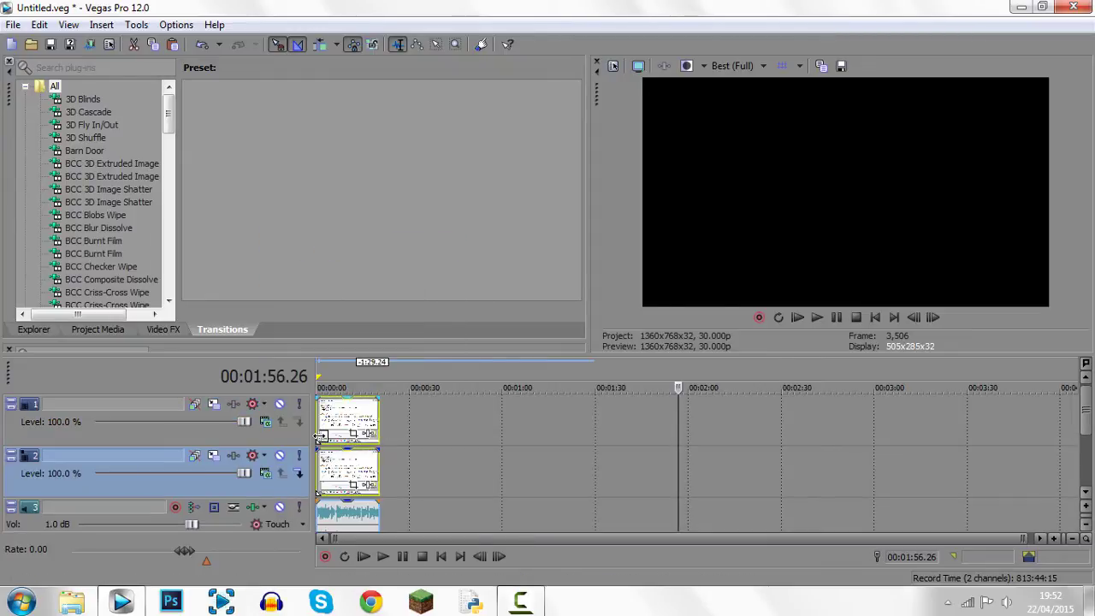
left_click(325, 435)
left_click_drag(1088, 423, 1091, 465)
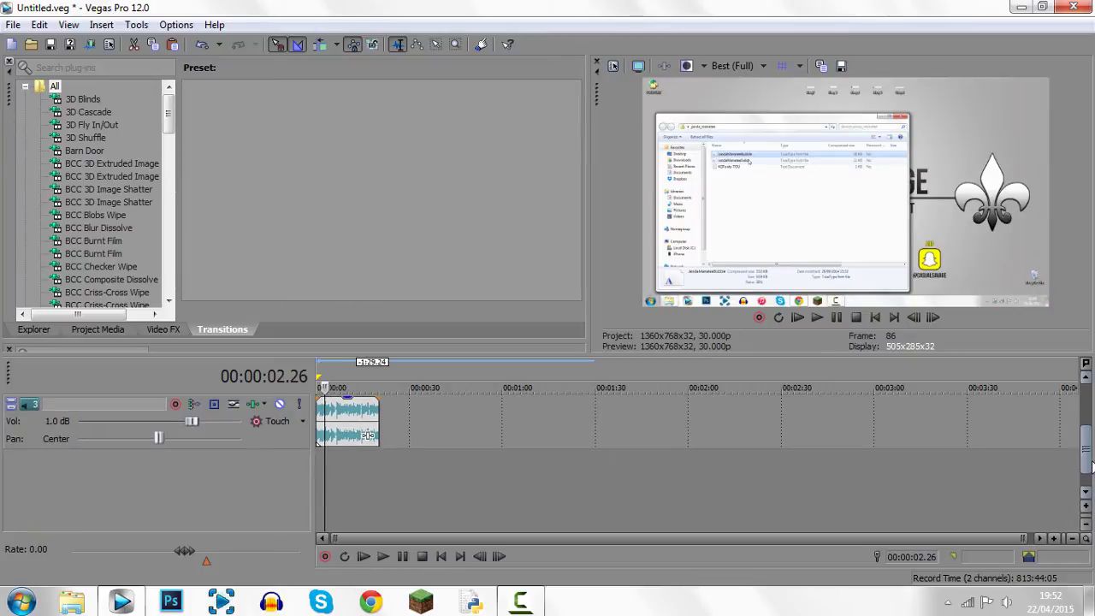
scroll(266, 428, "up", 3)
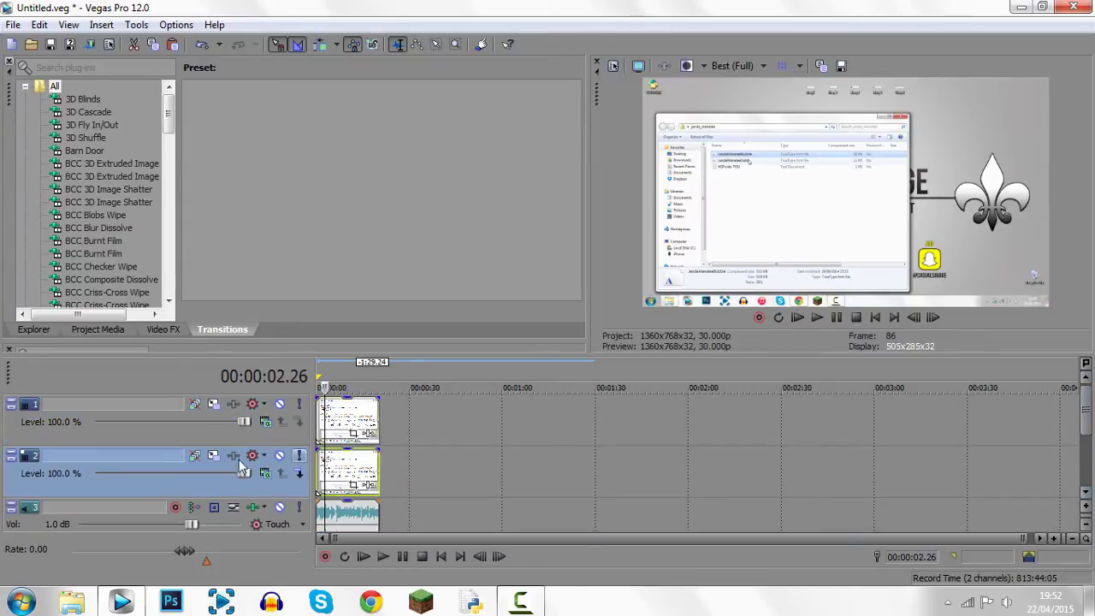
left_click_drag(1086, 402, 1087, 438)
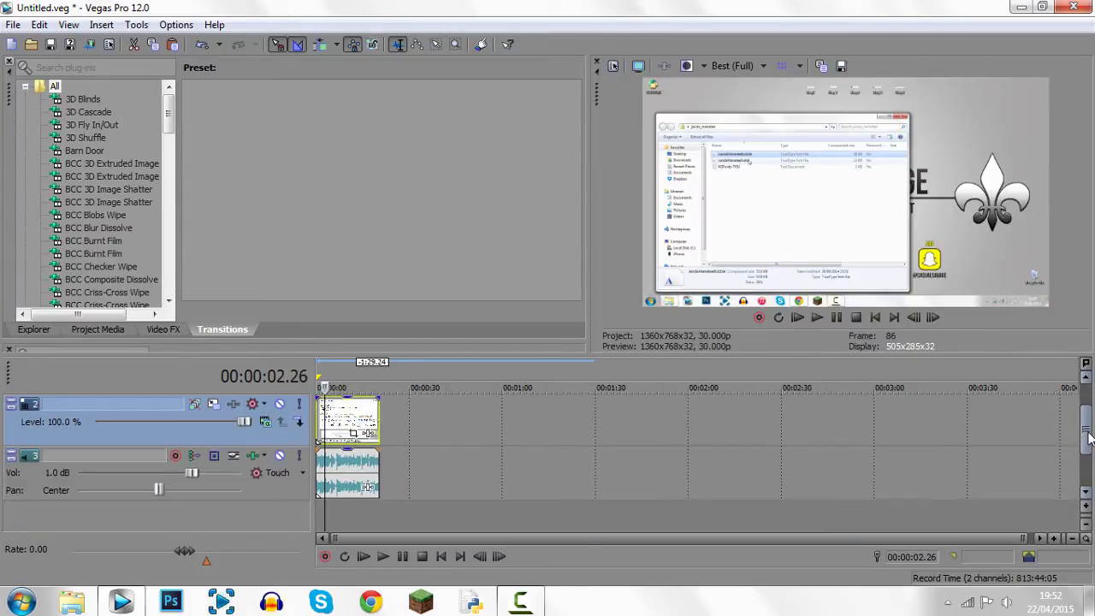
- Duplicate the audio track and shift the top track's clip right to where the other ends
left_click(304, 492)
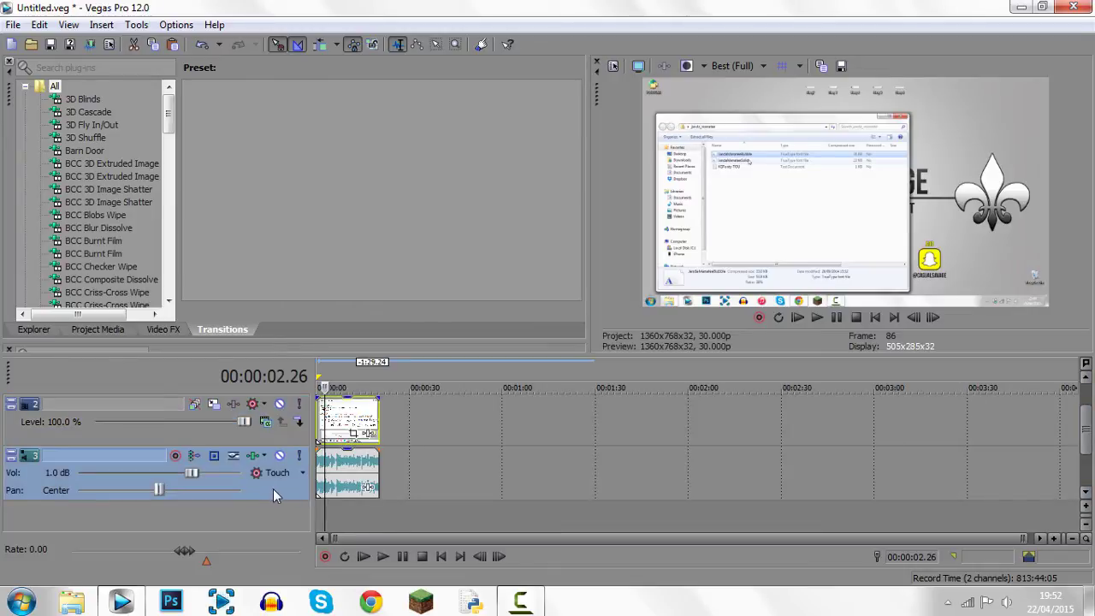
right_click(272, 488)
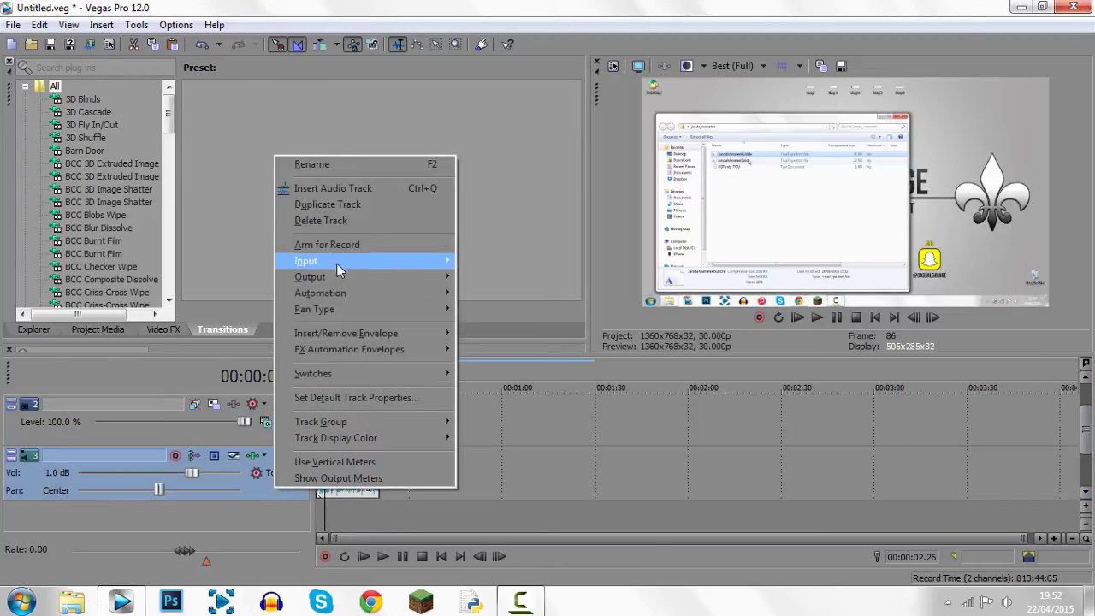
left_click(342, 214)
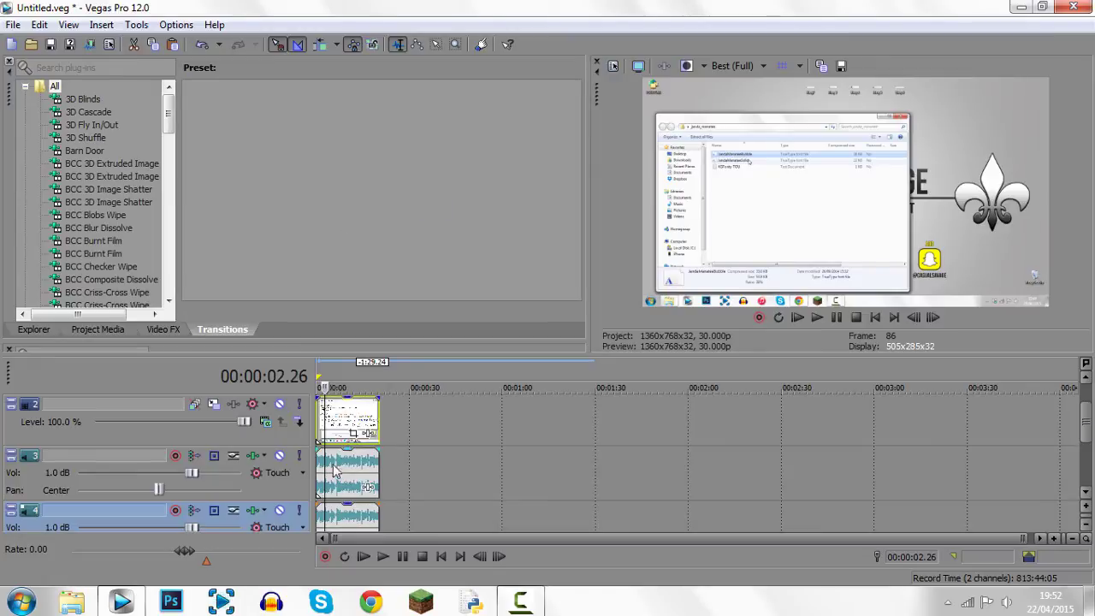
left_click_drag(1084, 451, 1088, 414)
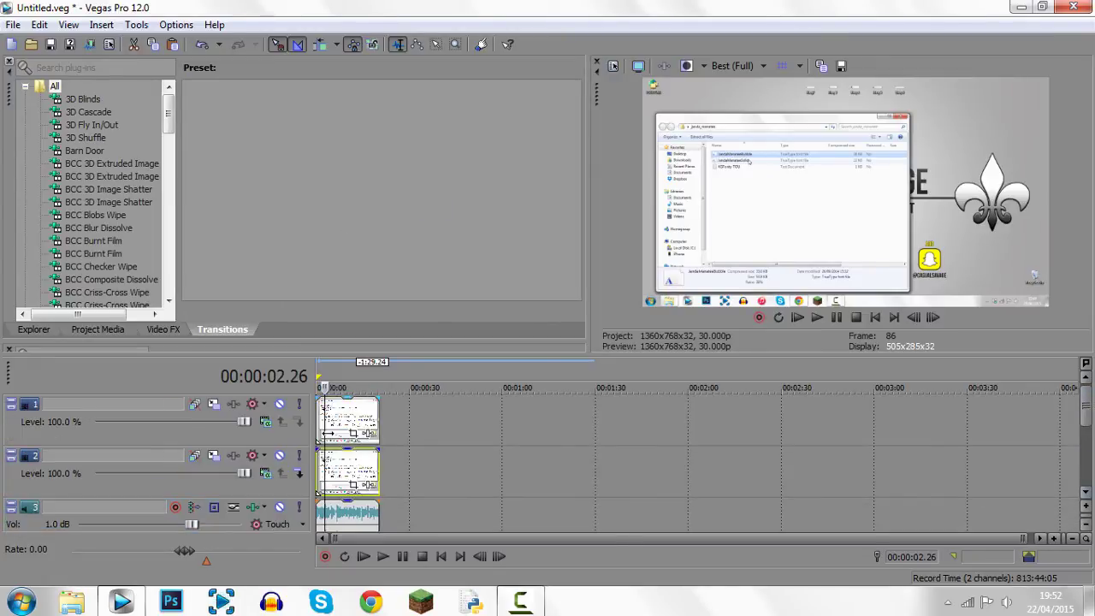
left_click_drag(335, 431, 398, 431)
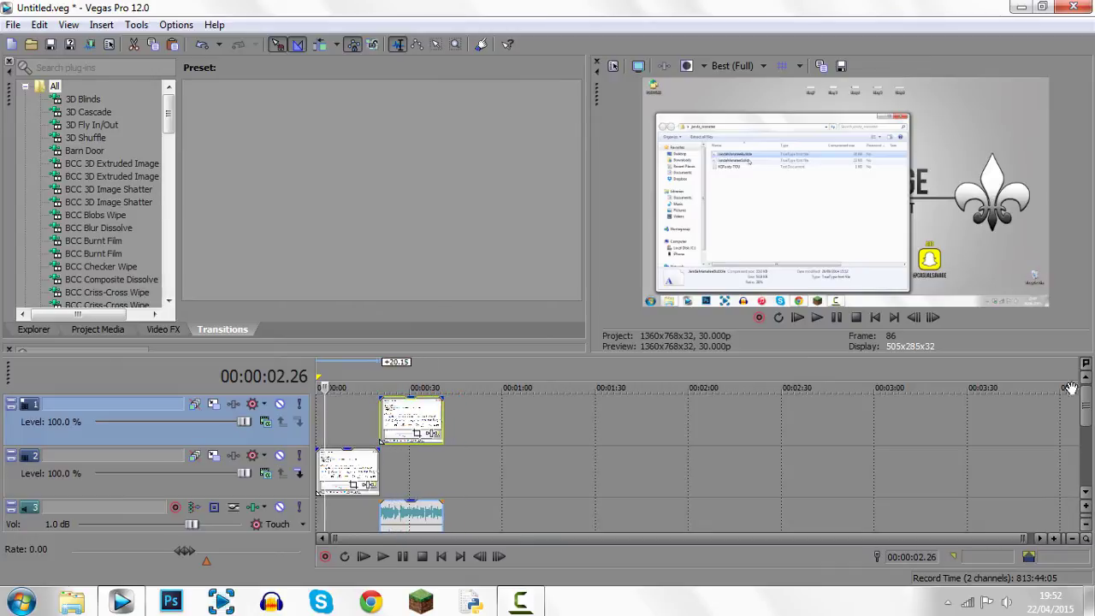
mouse_move(1088, 414)
left_mouse_down()
mouse_move(1088, 462)
mouse_move(1088, 414)
left_mouse_up()
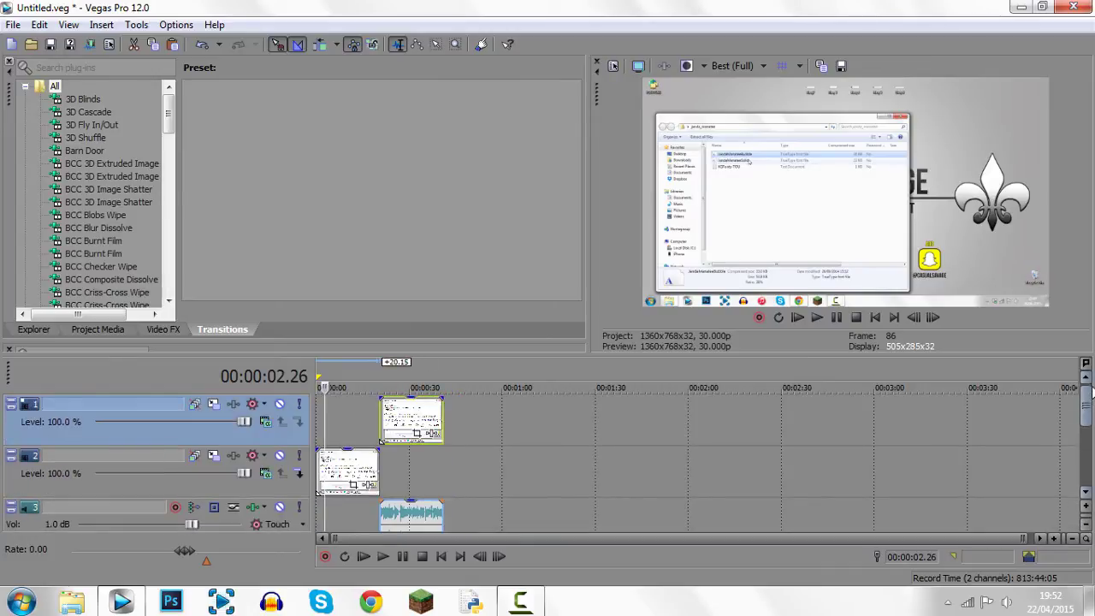